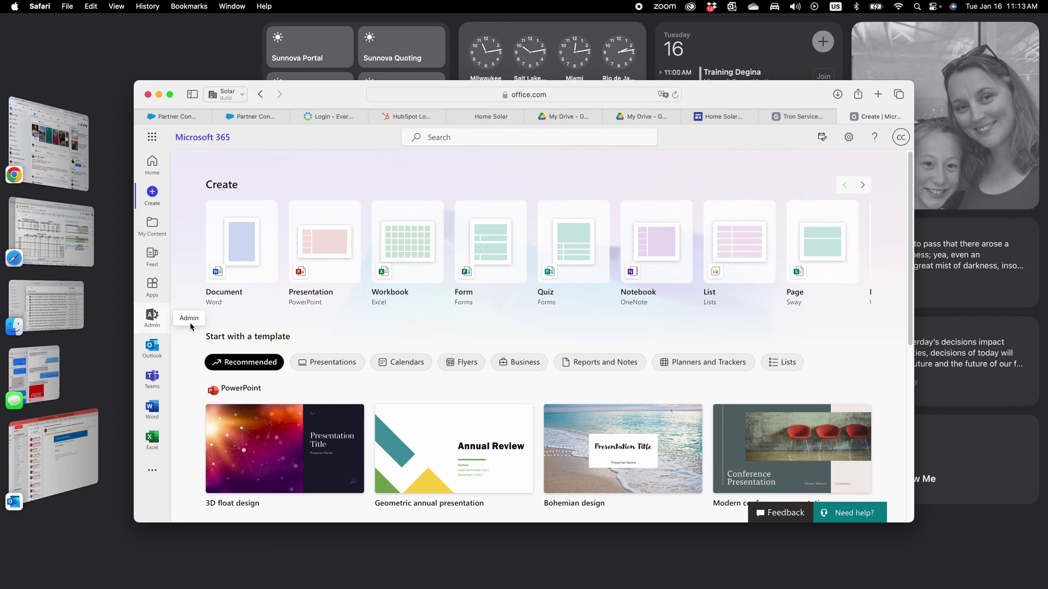
- Open the admin center, dismiss the Business Advisor prompt, and start the Add a user wizard
{"action": "left_click", "coordinate": [153, 317]}
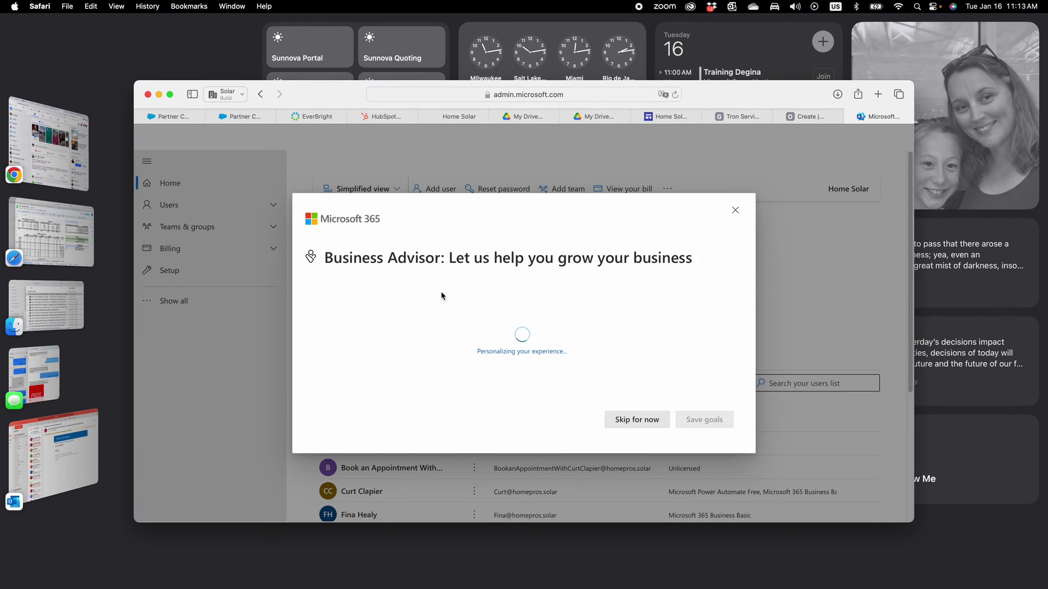
{"action": "left_click", "coordinate": [737, 217]}
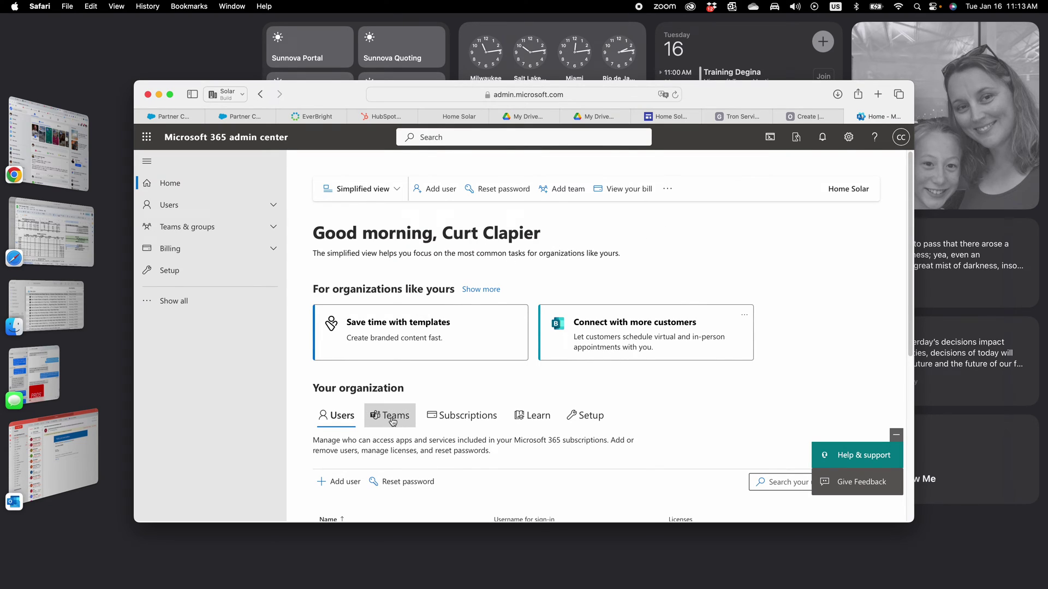
{"action": "left_click", "coordinate": [351, 483]}
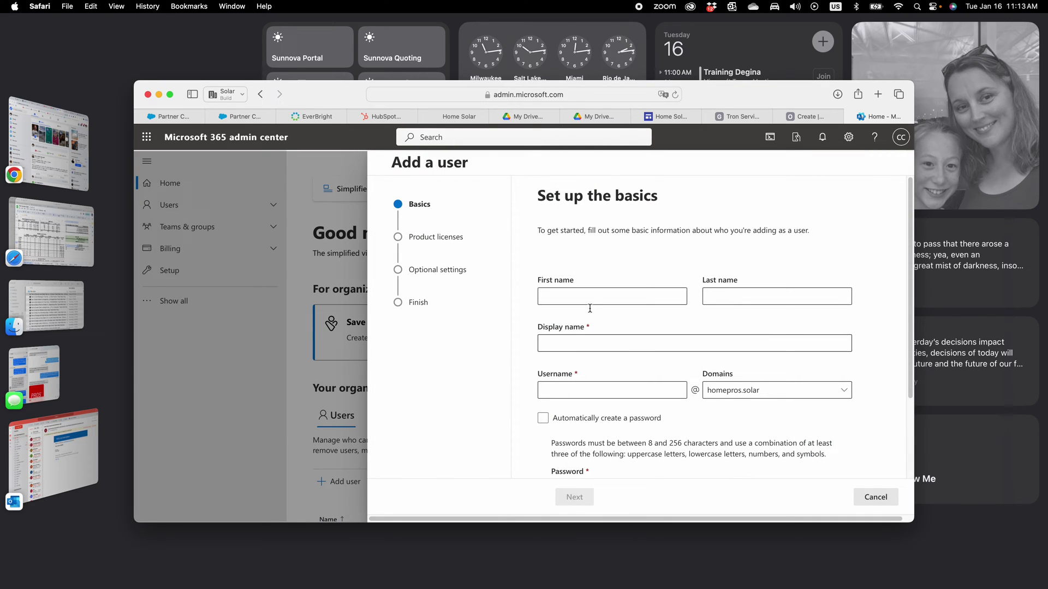
{"action": "left_click", "coordinate": [597, 295]}
{"action": "type", "text": "Fred"}
{"action": "key", "text": "BackSpace"}
{"action": "key", "text": "BackSpace"}
{"action": "key", "text": "BackSpace"}
{"action": "type", "text": "ake"}
{"action": "key", "text": "Tab"}
{"action": "type", "text": "Fake"}
{"action": "key", "text": "Tab"}
{"action": "key", "text": "Tab"}
{"action": "type", "text": "fake"}
{"action": "scroll", "coordinate": [573, 425], "scroll_direction": "down", "scroll_amount": 4}
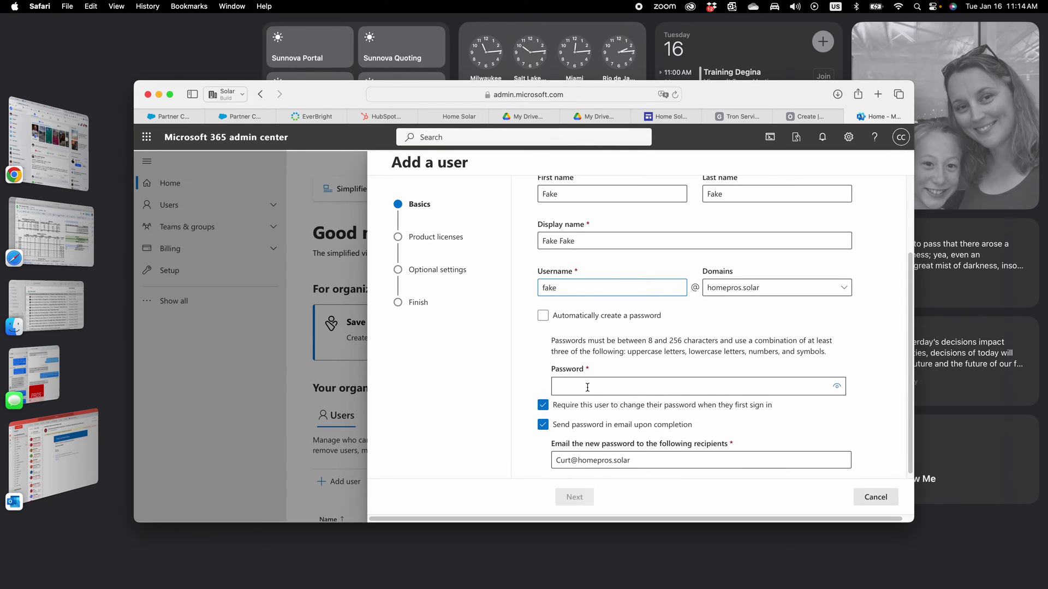
- Choose a self-chosen password instead of Safari's suggested strong password
{"action": "left_click", "coordinate": [587, 386]}
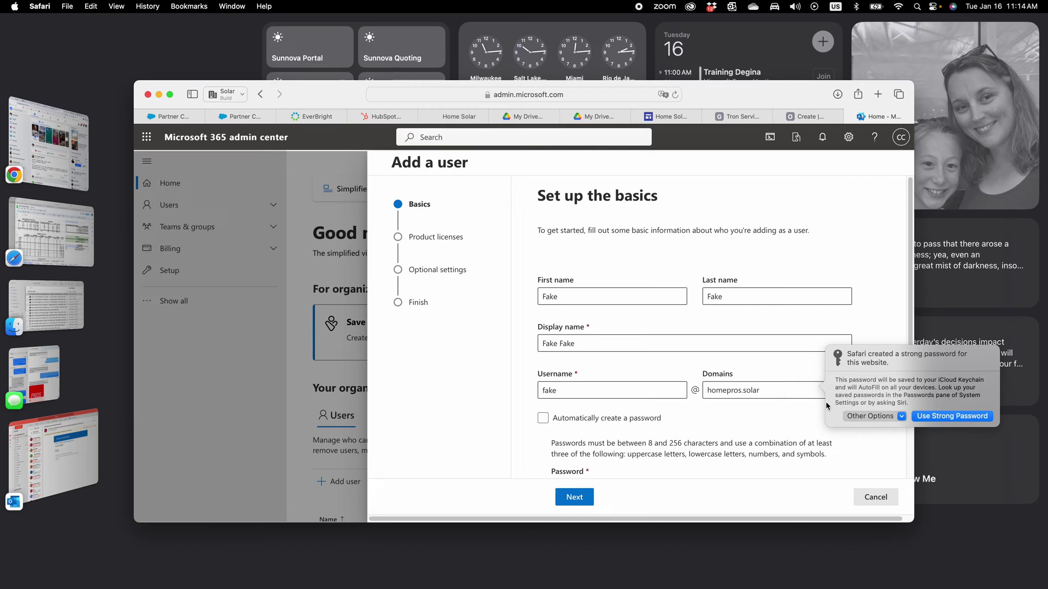
{"action": "left_click", "coordinate": [901, 417]}
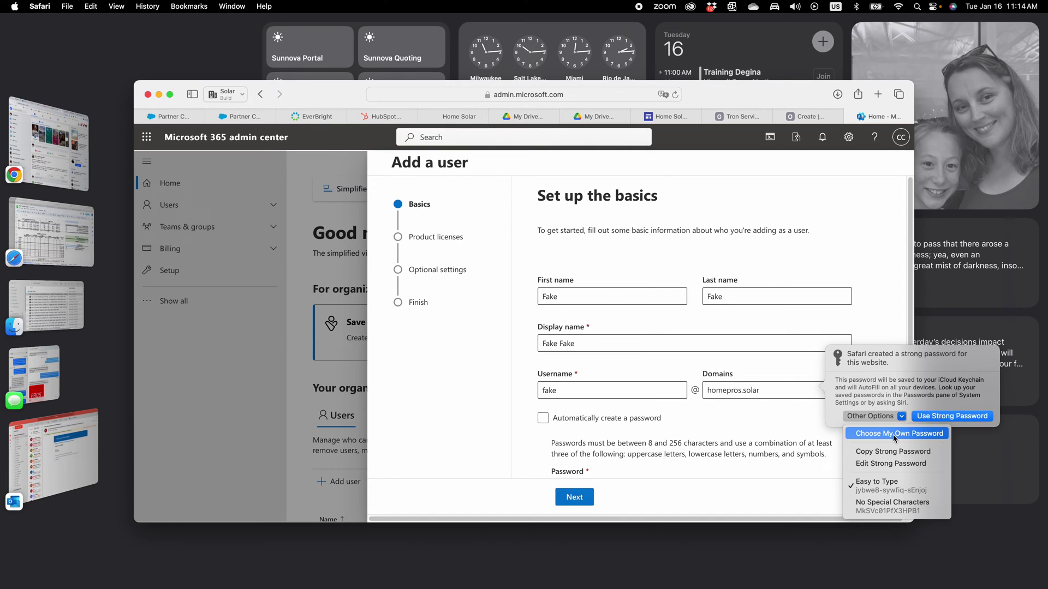
{"action": "left_click", "coordinate": [892, 434]}
{"action": "scroll", "coordinate": [682, 439], "scroll_direction": "down", "scroll_amount": 2}
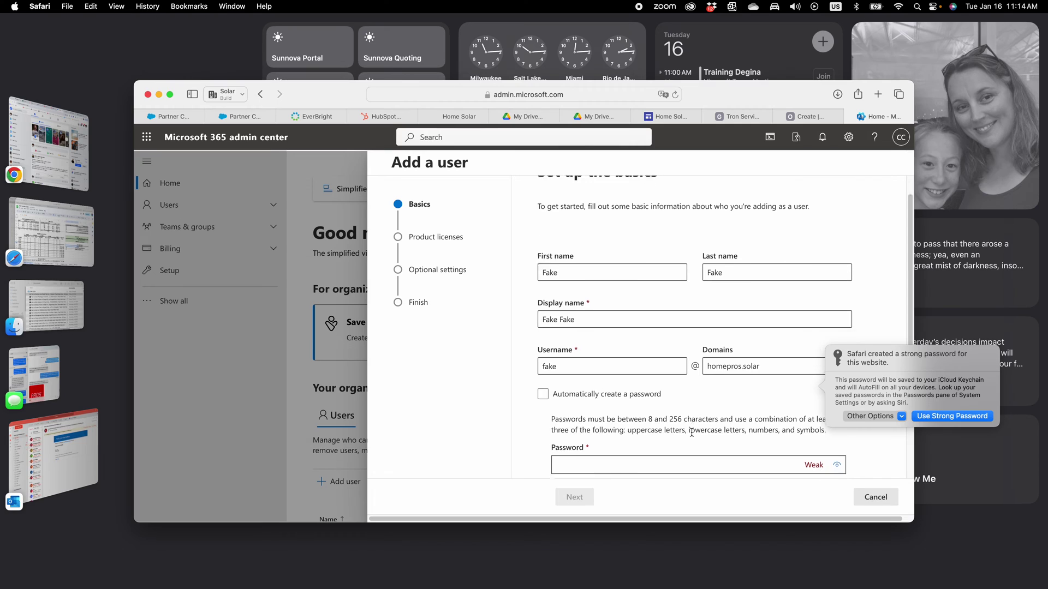
- Enter the user's password, replacing the rejected first attempt with one rated Strong
{"action": "left_click", "coordinate": [666, 440]}
{"action": "type", "text": "fake"}
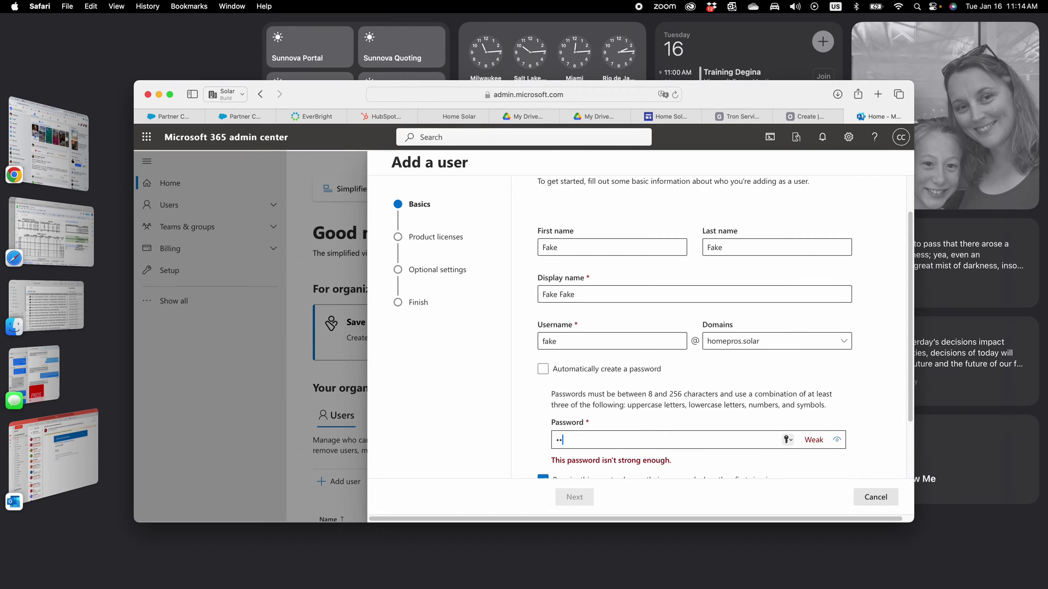
{"action": "type", "text": "12345"}
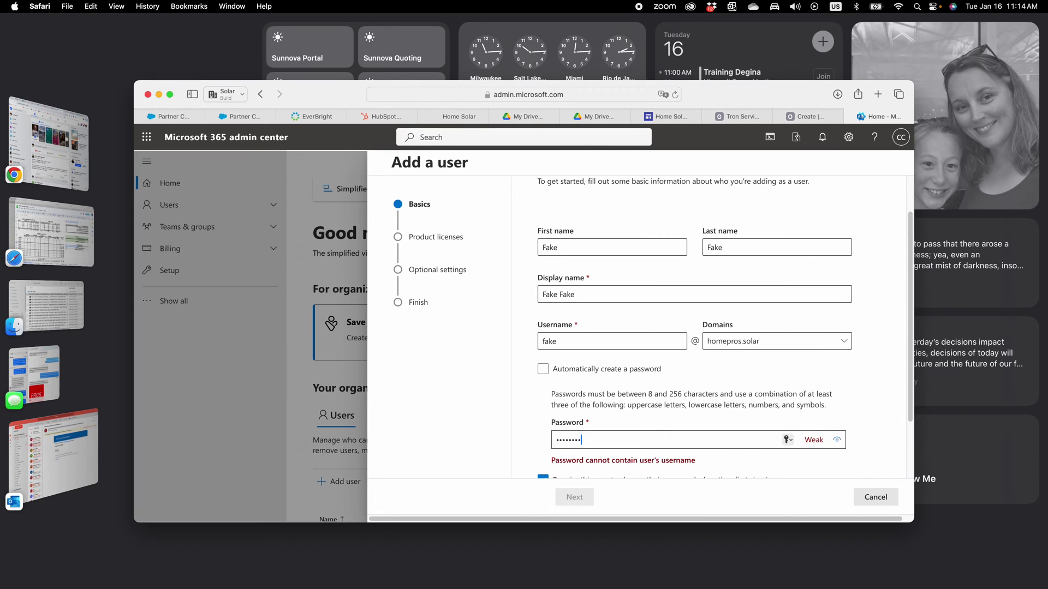
{"action": "scroll", "coordinate": [676, 435], "scroll_direction": "down", "scroll_amount": 1}
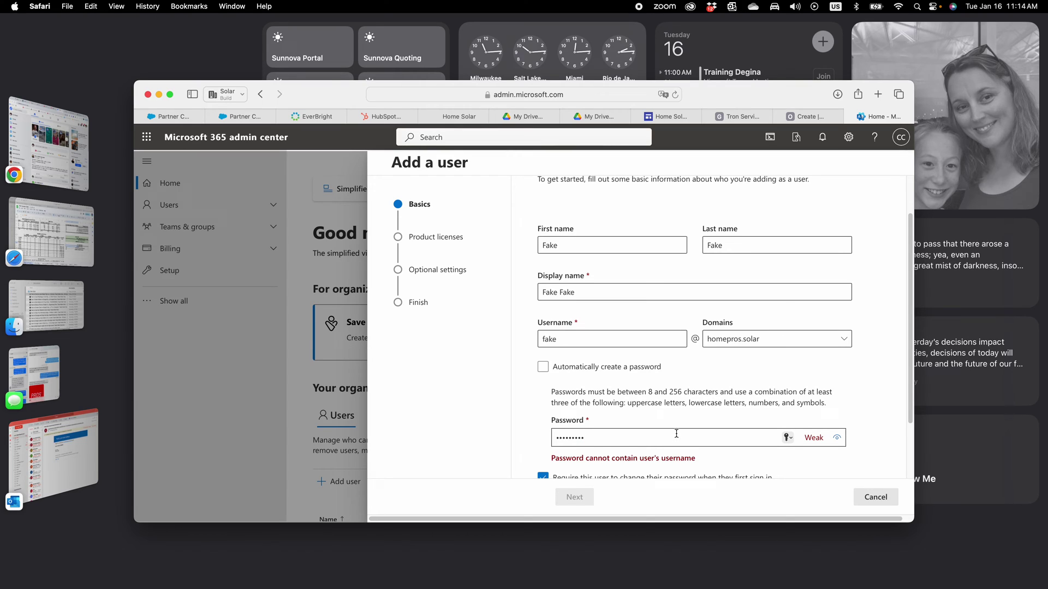
{"action": "key", "text": "super+a"}
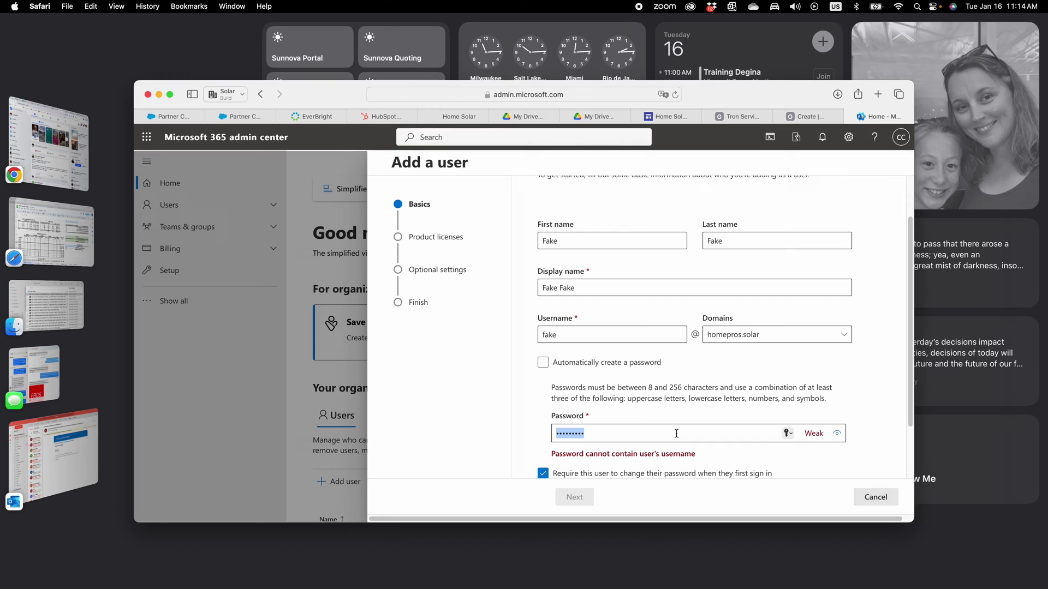
{"action": "type", "text": "Fake12345"}
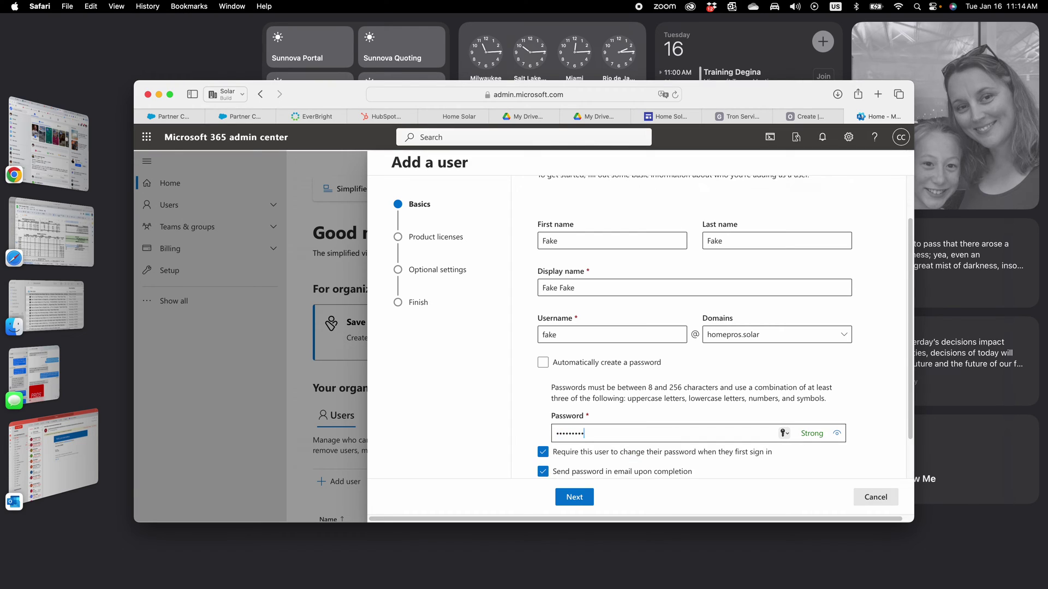
- Tick Microsoft 365 Business Basic and Microsoft Power Automate Free under Product licenses for United States
{"action": "left_click", "coordinate": [577, 497]}
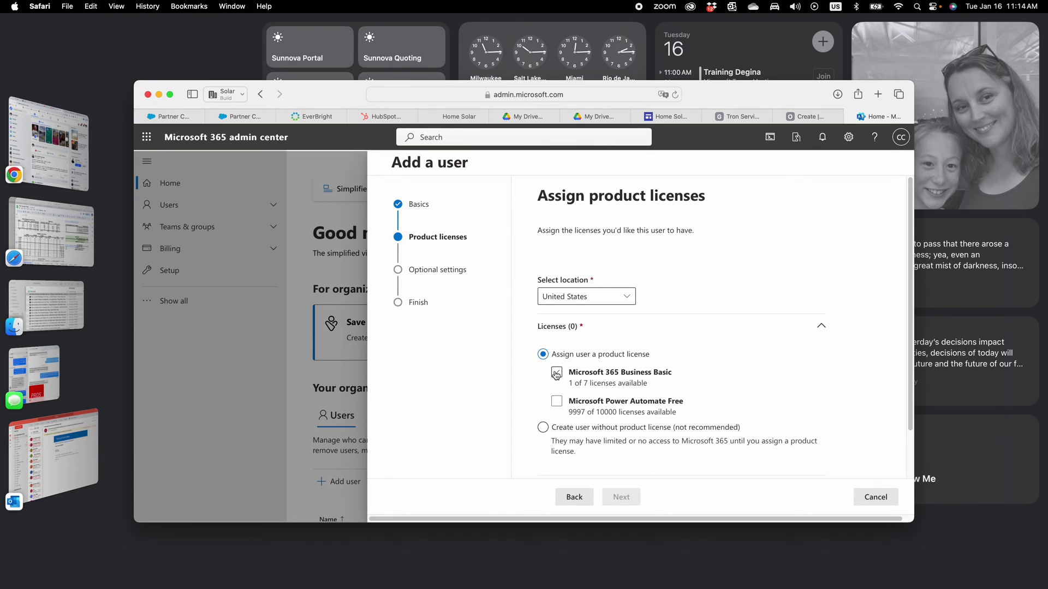
{"action": "left_click", "coordinate": [557, 374]}
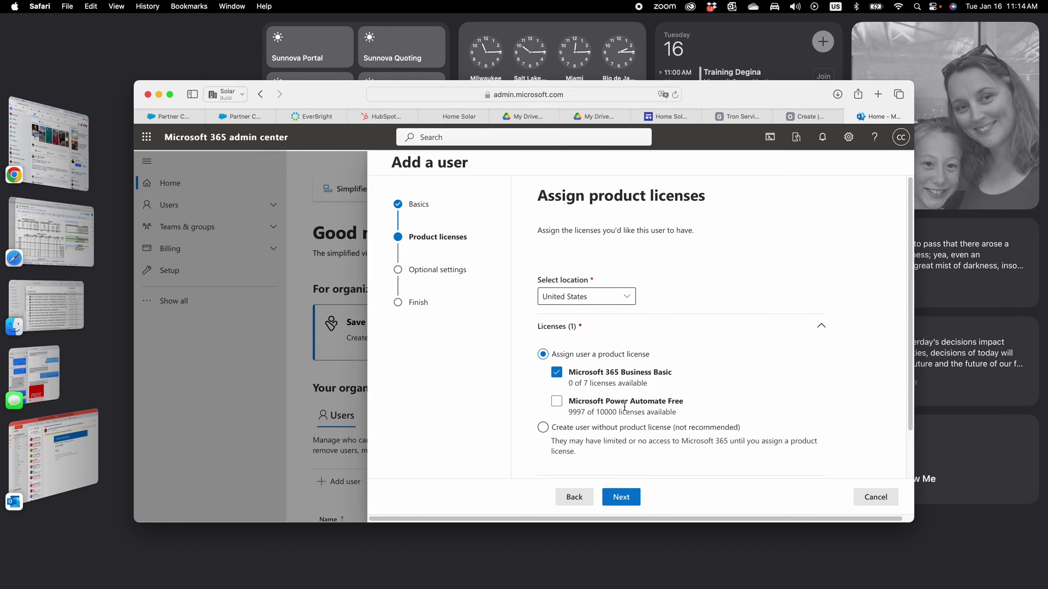
{"action": "left_click", "coordinate": [559, 403]}
{"action": "scroll", "coordinate": [567, 412], "scroll_direction": "down", "scroll_amount": 2}
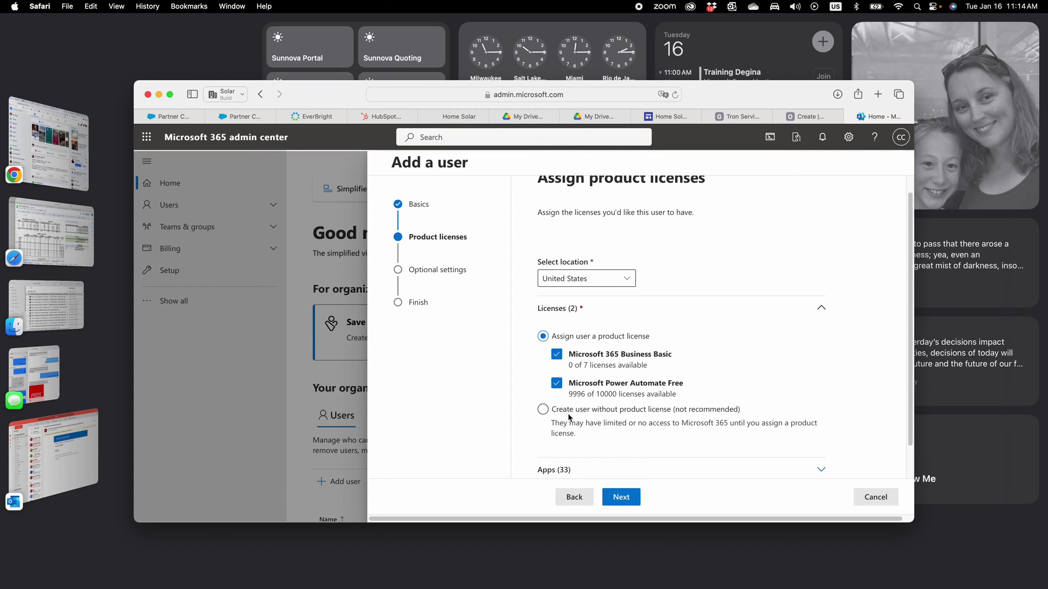
{"action": "scroll", "coordinate": [567, 414], "scroll_direction": "down", "scroll_amount": 3}
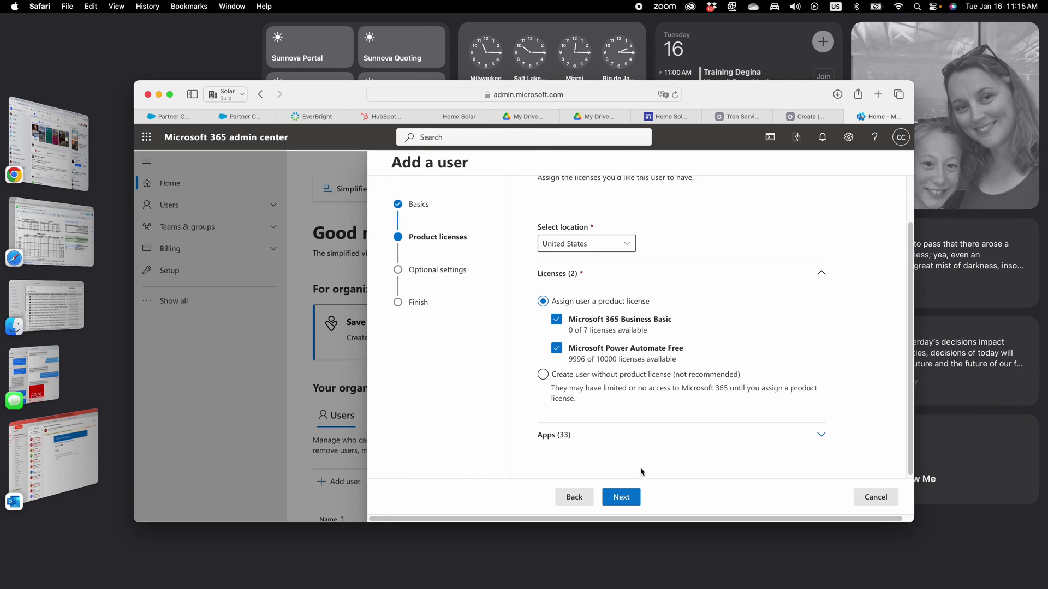
- Keep the User (no admin center access) role and advance to Review and finish
{"action": "left_click", "coordinate": [637, 498]}
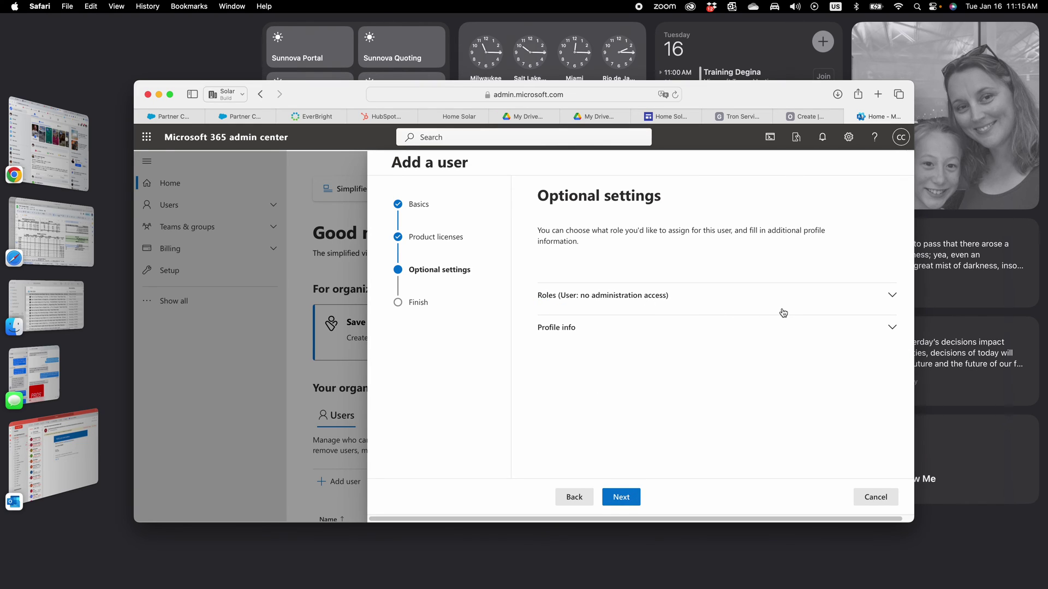
{"action": "left_click", "coordinate": [891, 299]}
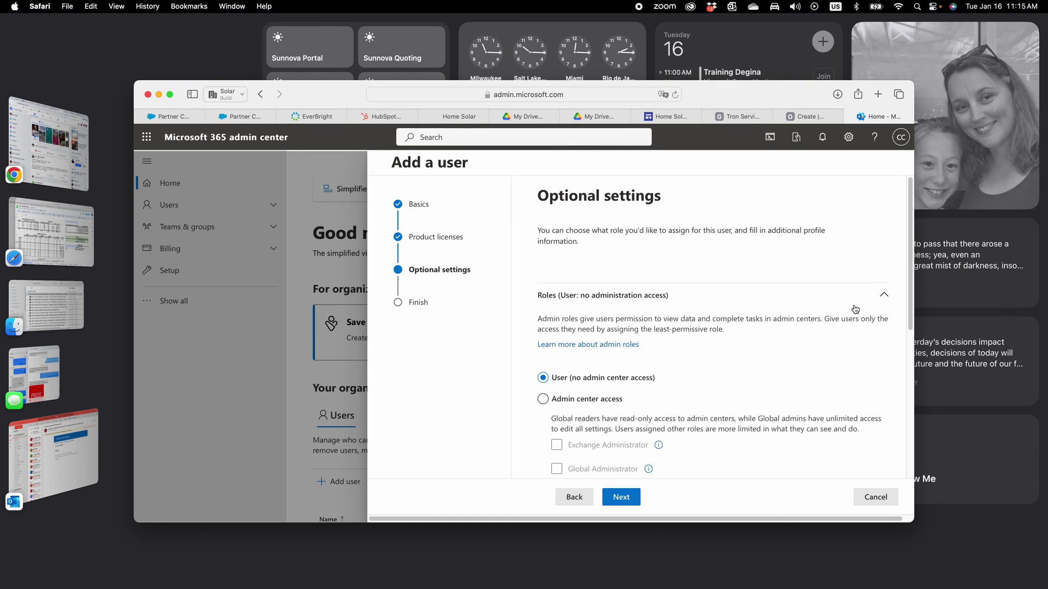
{"action": "scroll", "coordinate": [630, 407], "scroll_direction": "down", "scroll_amount": 1}
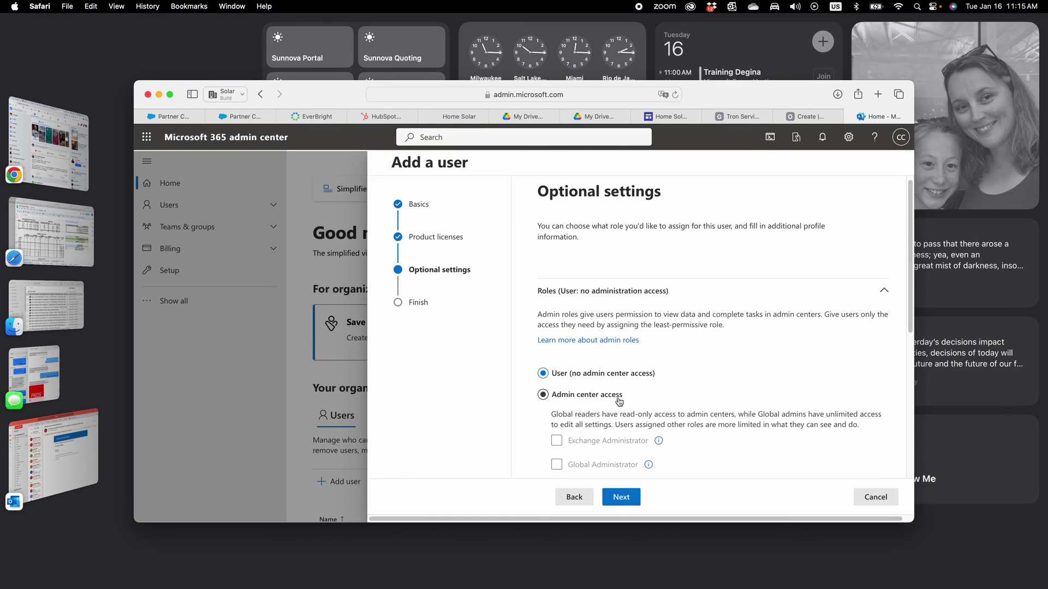
{"action": "scroll", "coordinate": [608, 384], "scroll_direction": "down", "scroll_amount": 1}
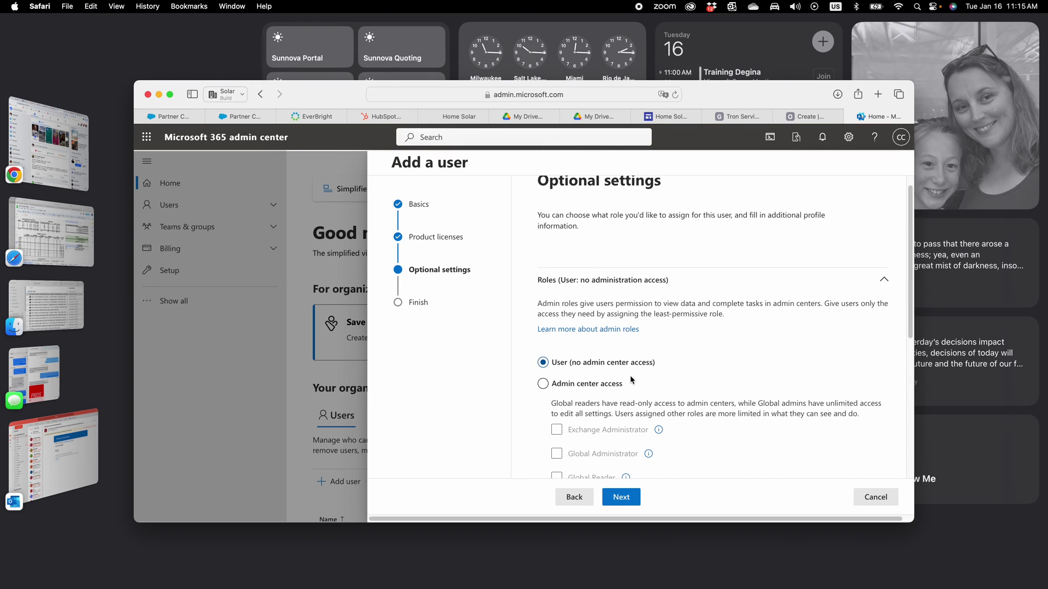
{"action": "scroll", "coordinate": [630, 378], "scroll_direction": "down", "scroll_amount": 1}
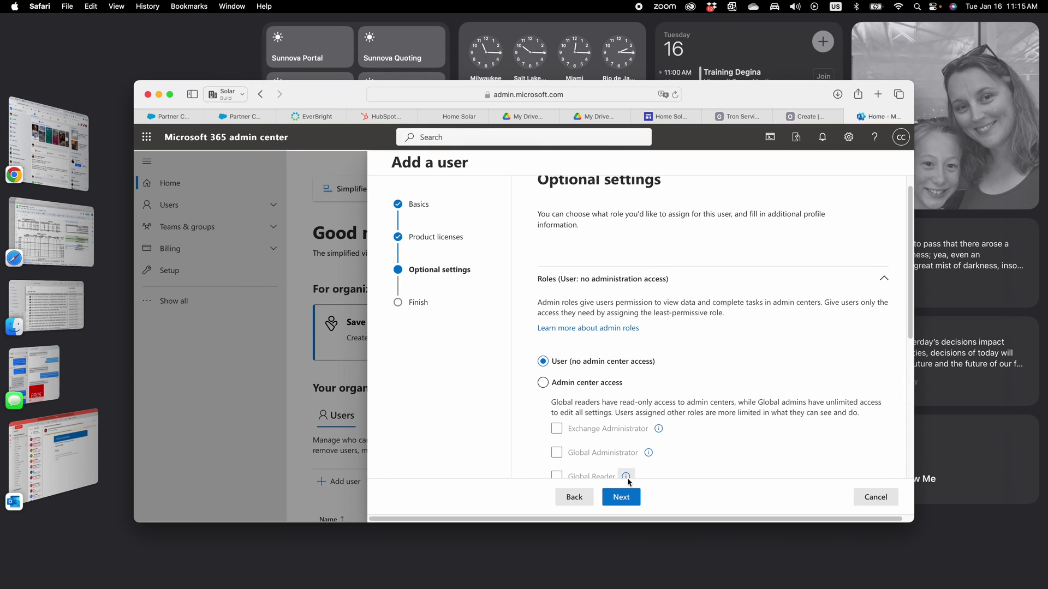
{"action": "left_click", "coordinate": [628, 497]}
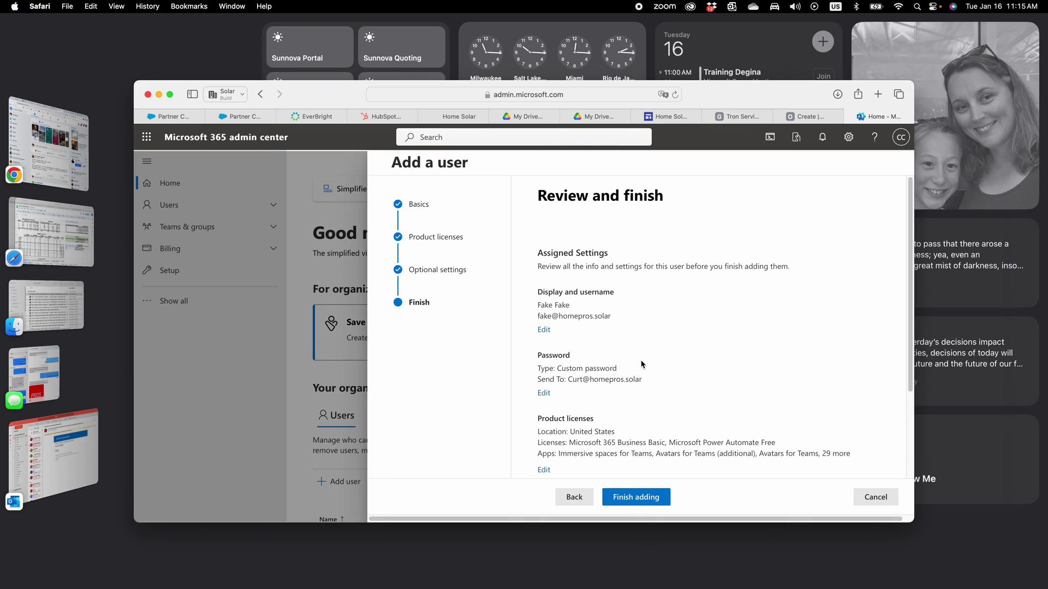
- Submit Finish adding to create Fake Fake with the reviewed settings
{"action": "left_click", "coordinate": [648, 501]}
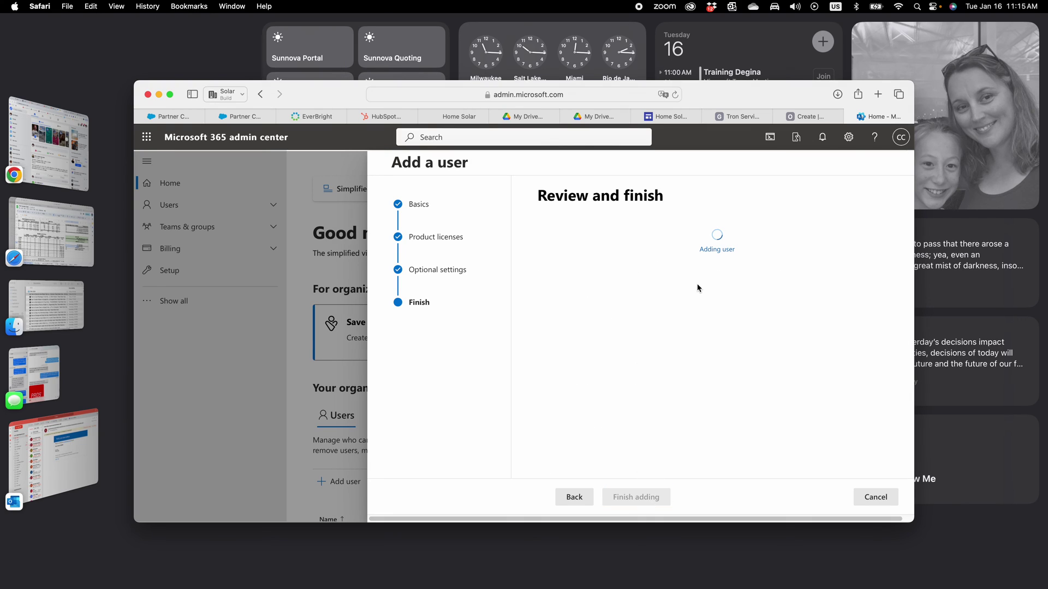